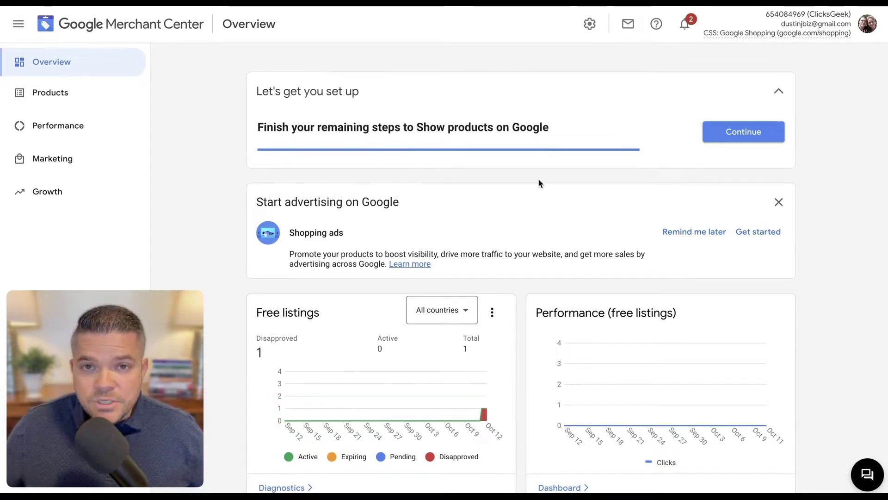
# - Scroll the Overview to review the Free listings chart showing one disapproved item
pyautogui.scroll(-2, 537, 178)
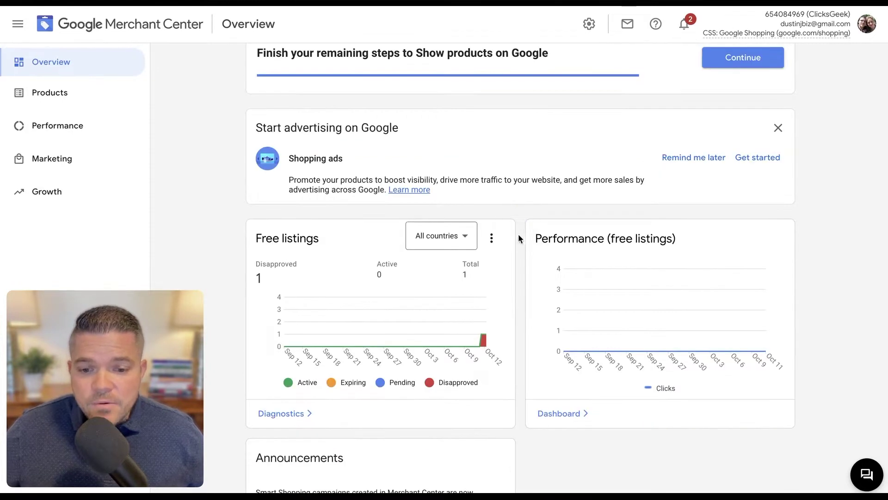
pyautogui.scroll(1, 176, 138)
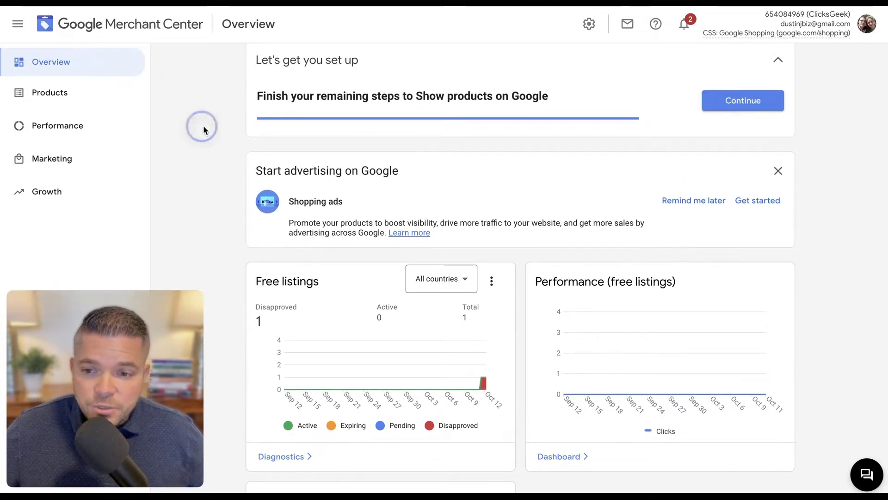
pyautogui.moveTo(486, 389)
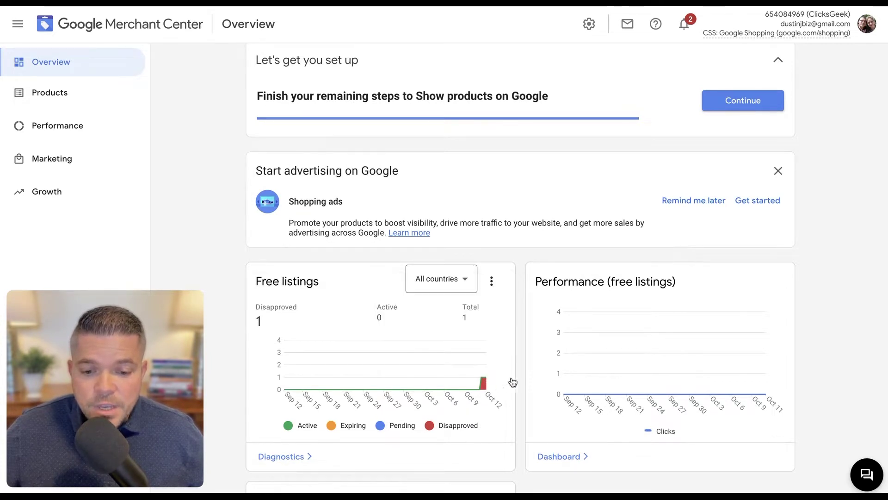
pyautogui.scroll(-2, 439, 386)
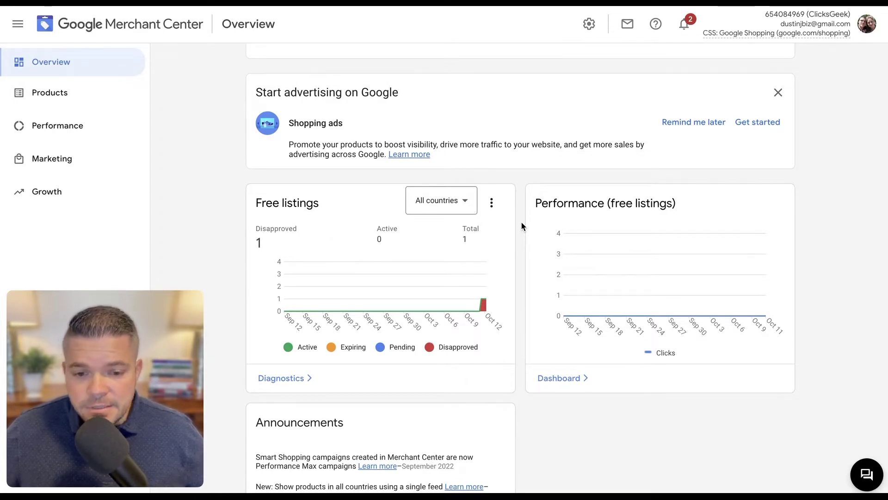
# - Open Diagnostics and inspect the Pending initial review and missing shipping weight issues
pyautogui.click(307, 378)
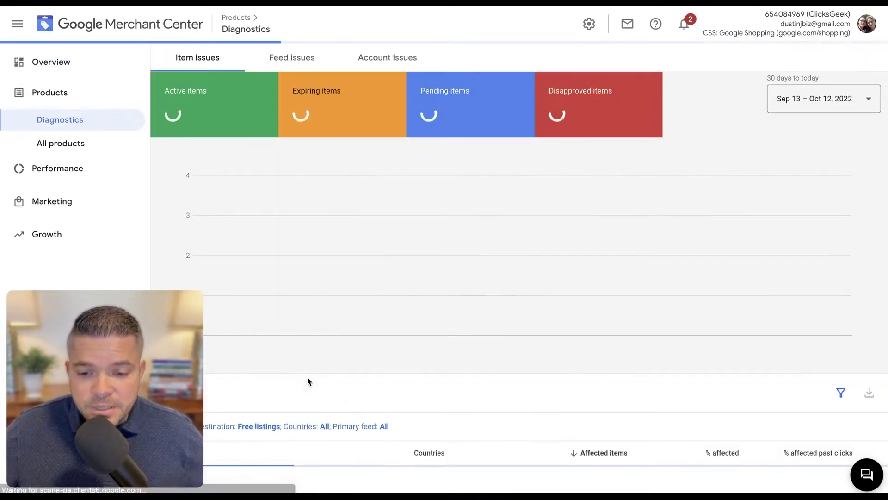
pyautogui.scroll(-3, 477, 351)
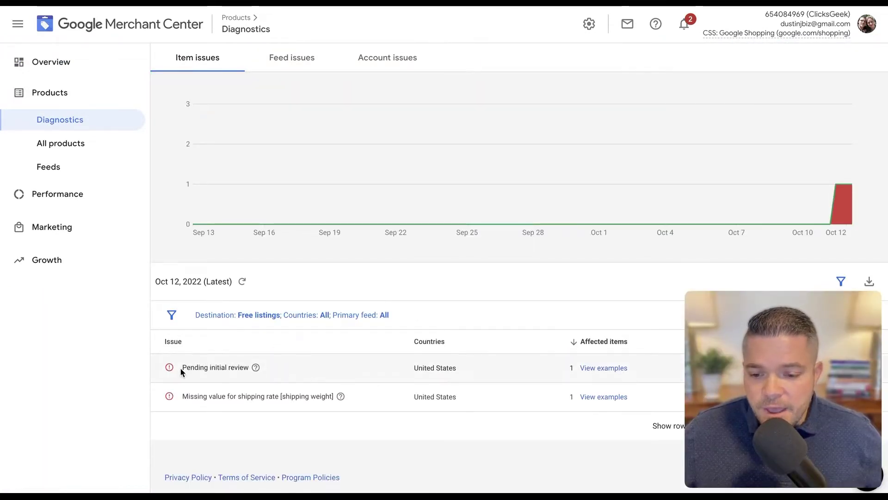
pyautogui.moveTo(185, 367); pyautogui.dragTo(286, 370)
pyautogui.click(286, 367)
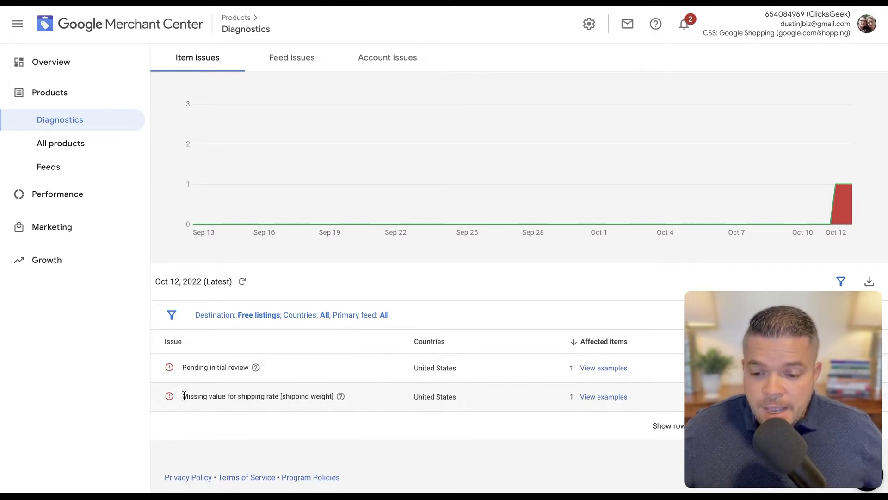
pyautogui.moveTo(183, 396); pyautogui.dragTo(279, 396)
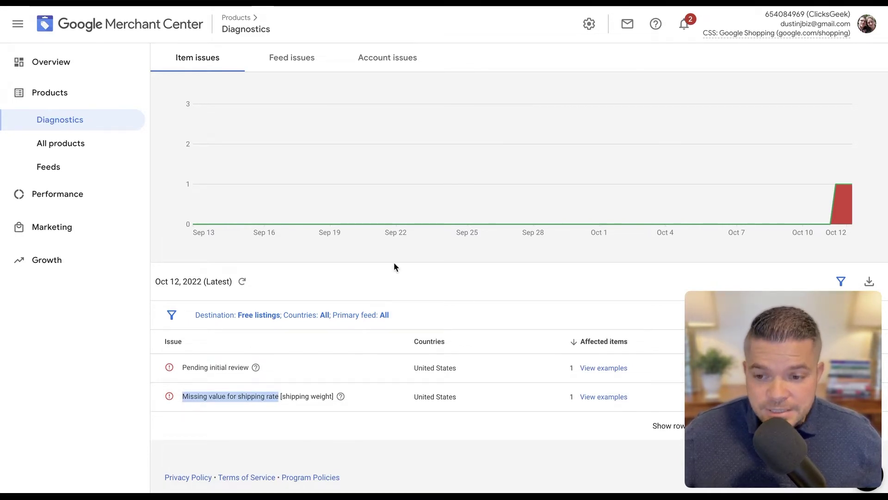
# - Go to the All products list
pyautogui.scroll(1, 393, 266)
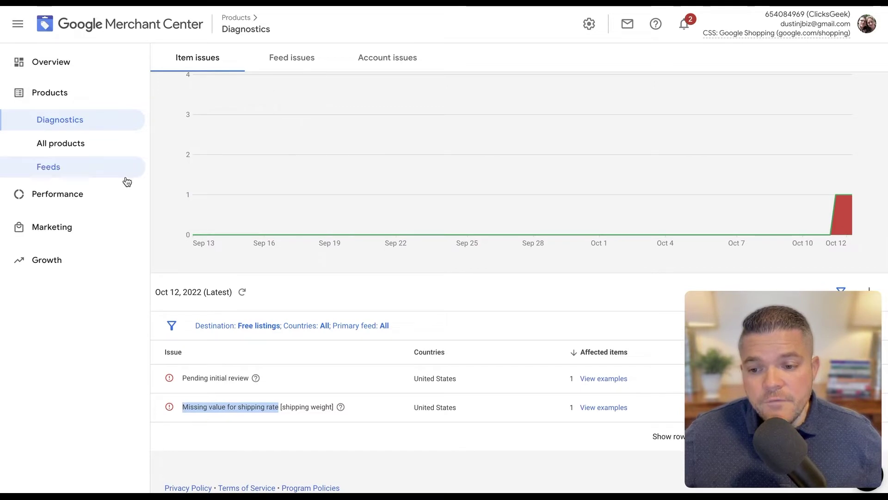
pyautogui.click(76, 145)
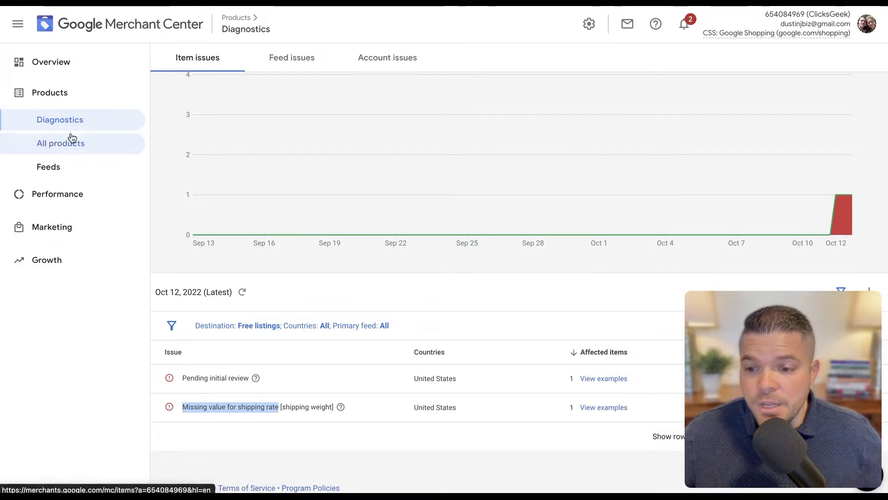
pyautogui.click(86, 147)
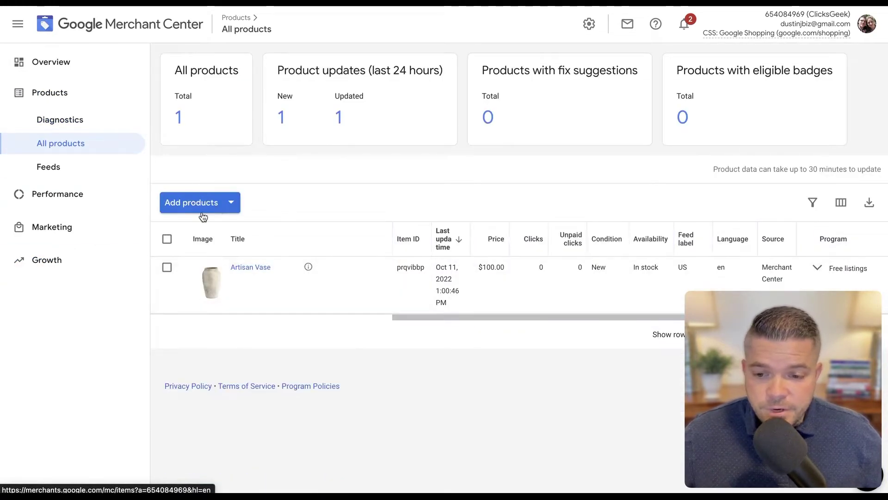
# - Edit the Artisan Vase and set its advanced shipping weight to 5 lb
pyautogui.moveTo(282, 270)
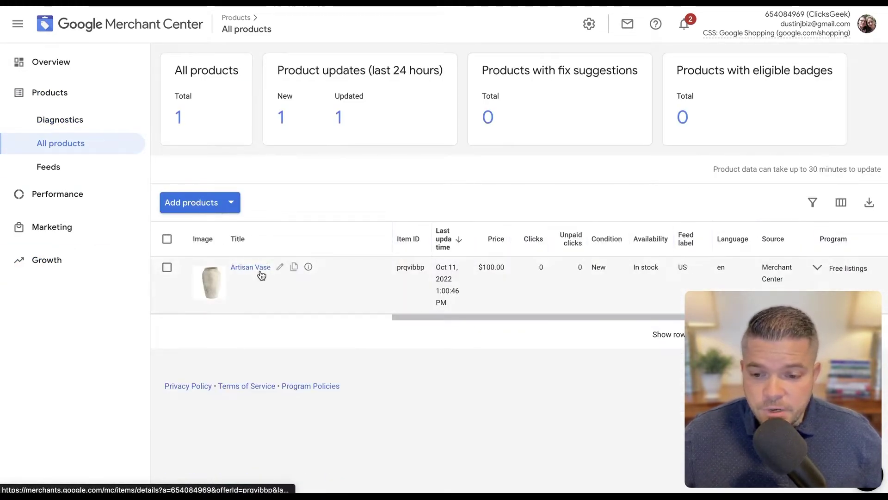
pyautogui.click(281, 268)
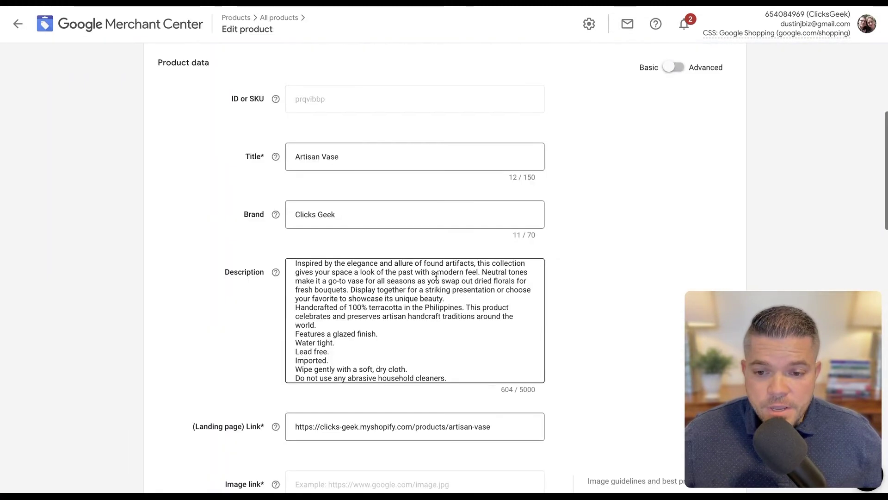
pyautogui.scroll(-8, 436, 280)
pyautogui.scroll(-10, 429, 281)
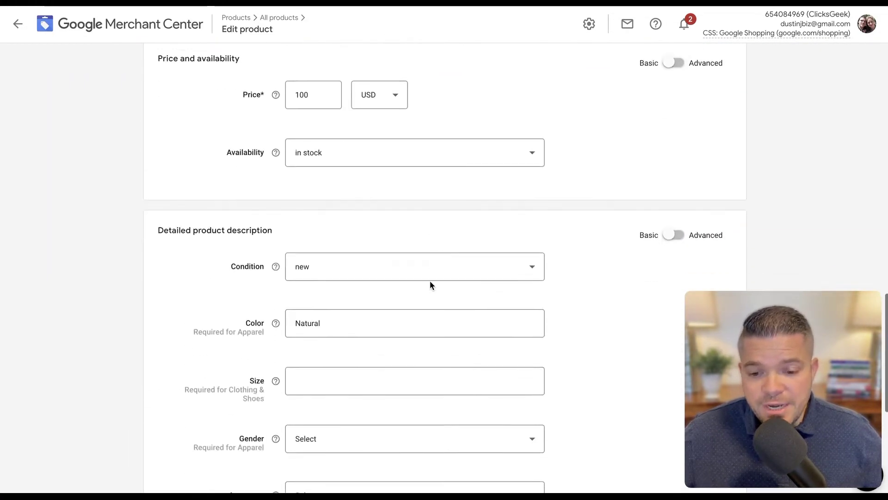
pyautogui.scroll(-2, 407, 288)
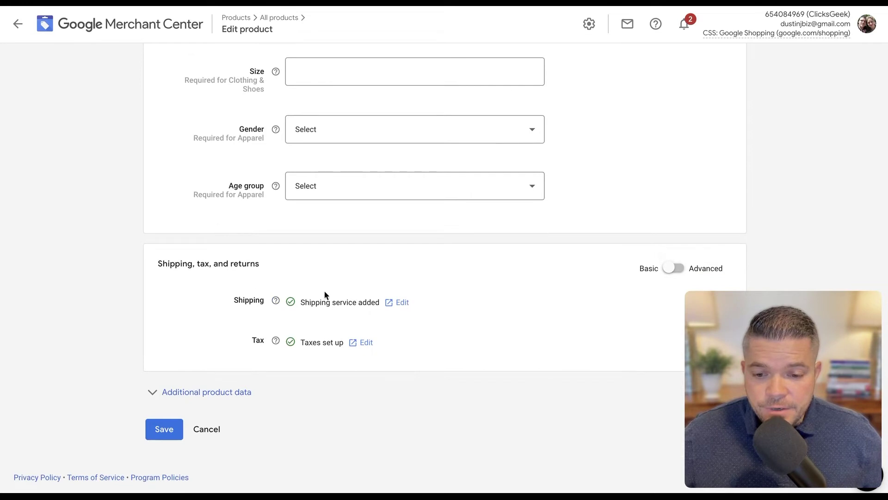
pyautogui.click(670, 269)
pyautogui.scroll(-2, 551, 288)
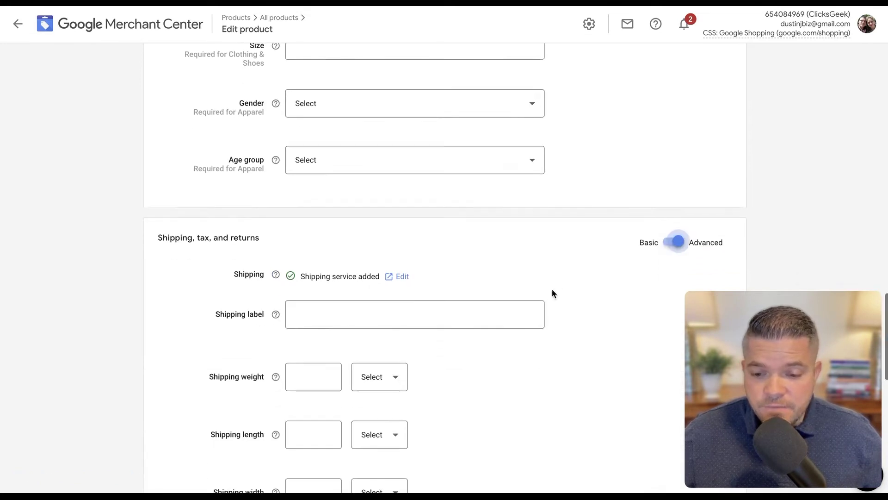
pyautogui.click(317, 326)
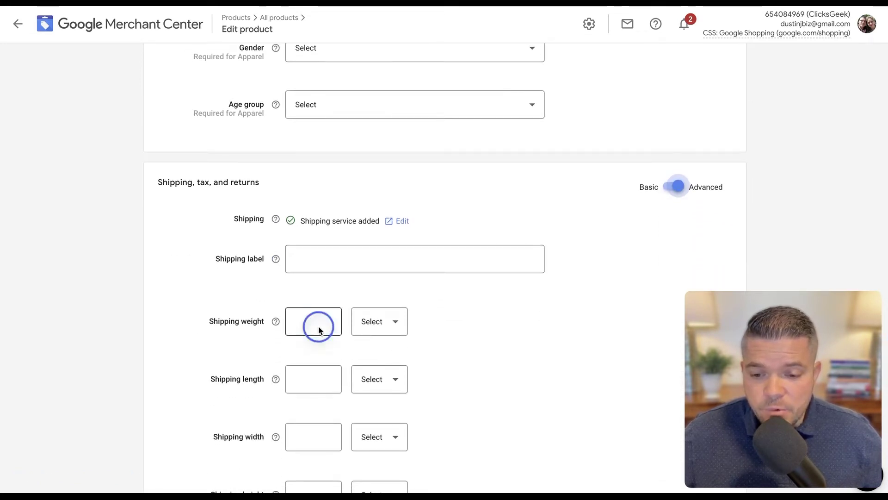
pyautogui.write('5')
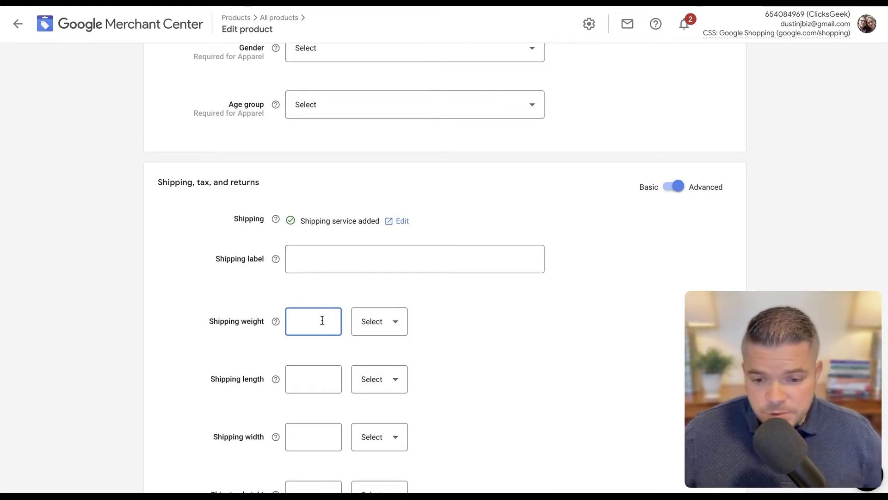
pyautogui.click(370, 325)
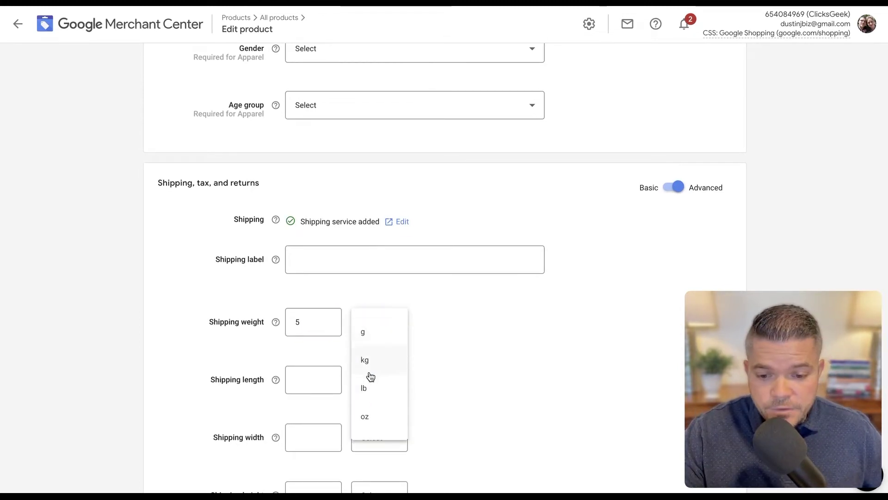
pyautogui.click(366, 388)
pyautogui.scroll(-10, 320, 423)
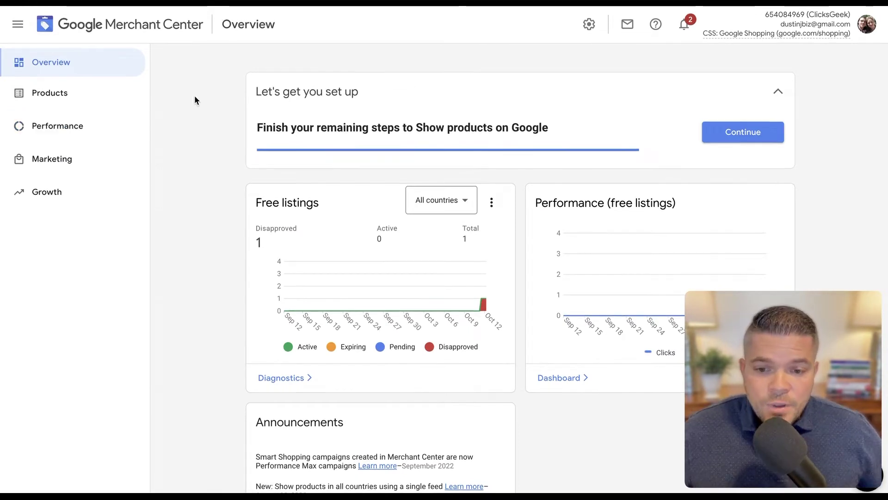
# - Open the automatic improvements settings and close the Automatic updates dialog unchanged
pyautogui.click(587, 27)
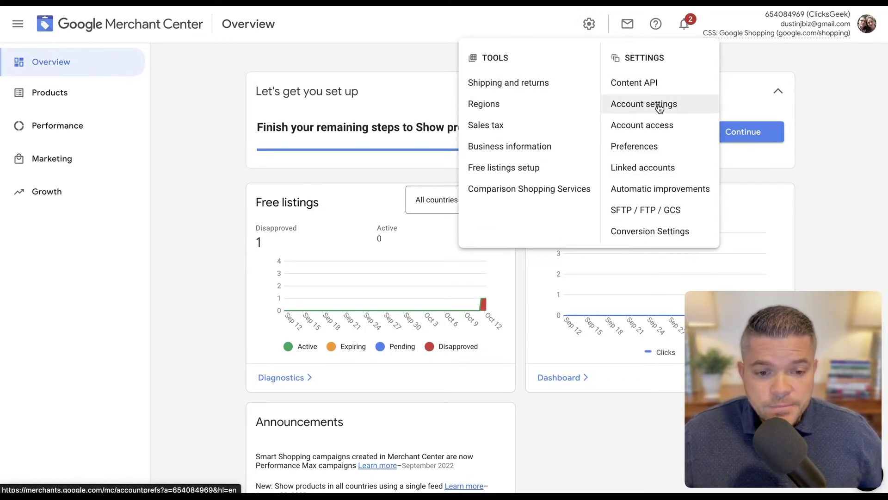
pyautogui.click(644, 194)
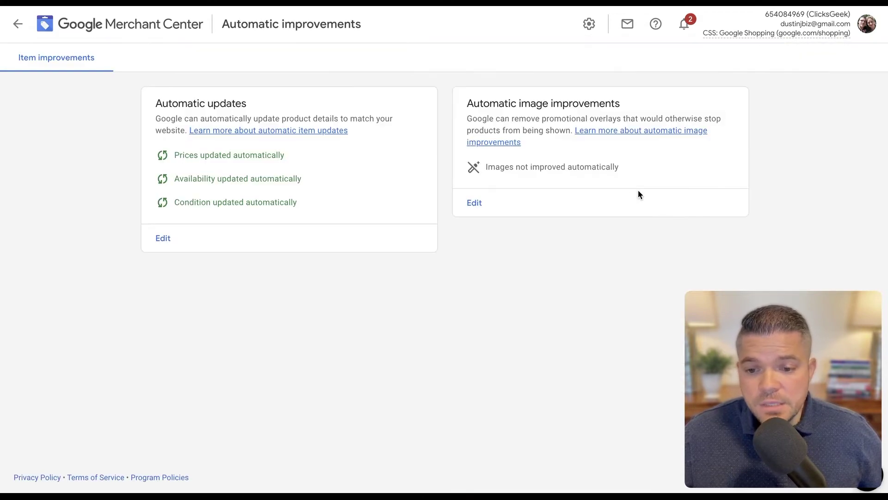
pyautogui.click(162, 238)
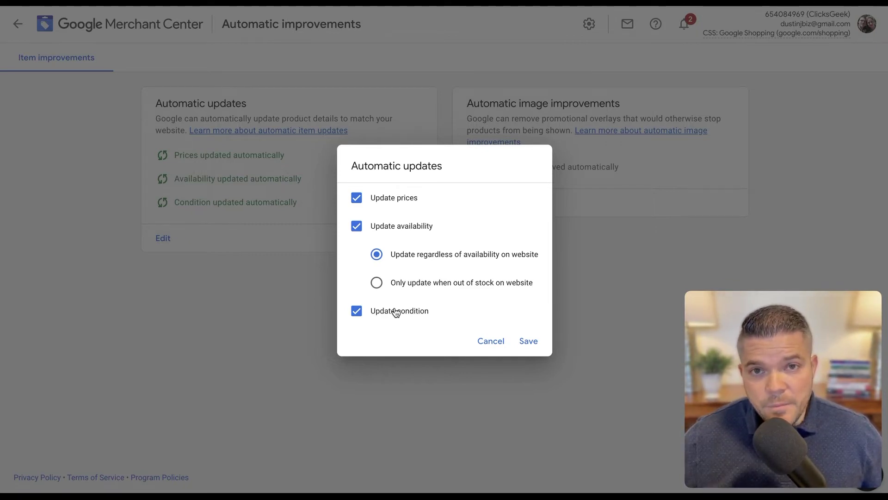
pyautogui.click(491, 340)
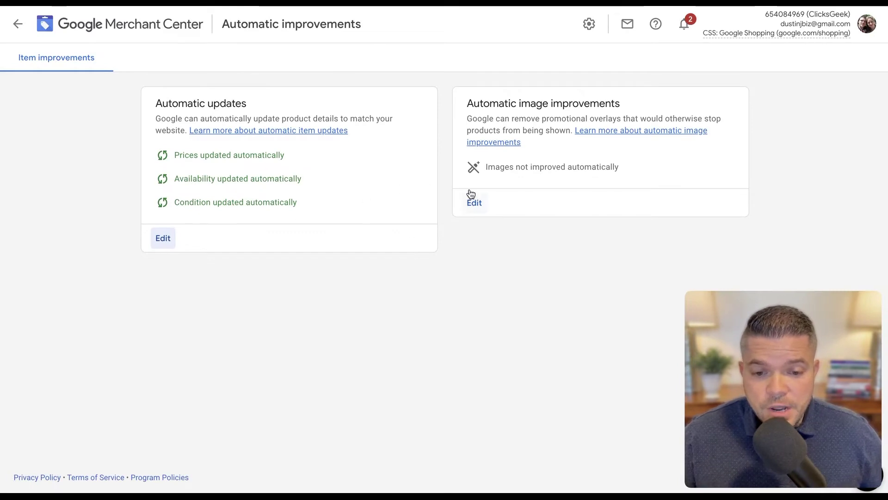
# - Turn on automatic main image improvement and save the setting
pyautogui.click(472, 199)
pyautogui.click(413, 255)
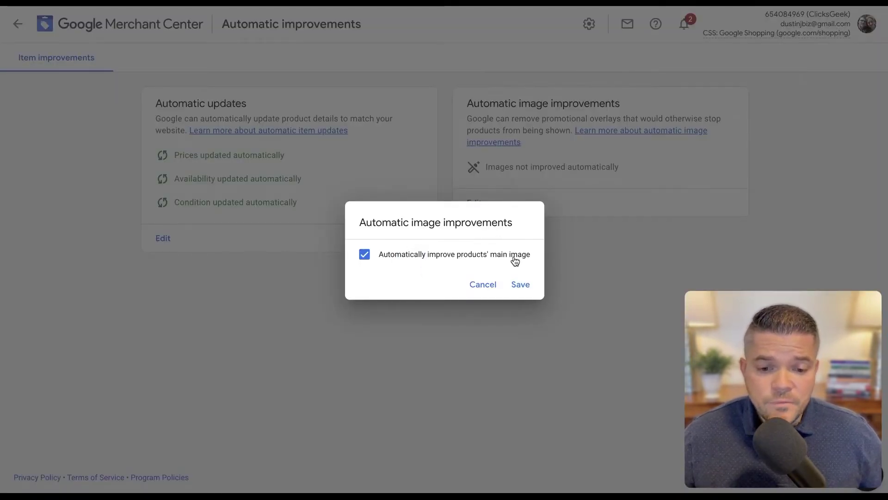
pyautogui.click(520, 284)
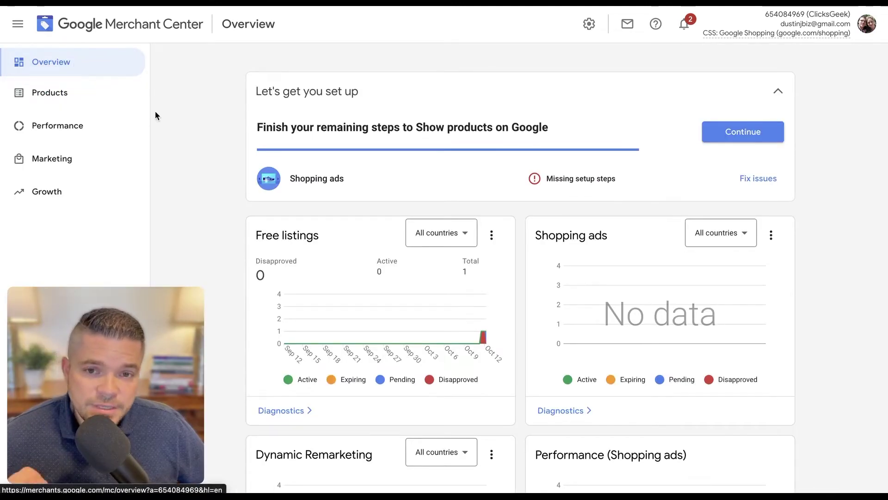
# - Go to Growth > Manage programs and open the Shopping ads setup
pyautogui.click(69, 202)
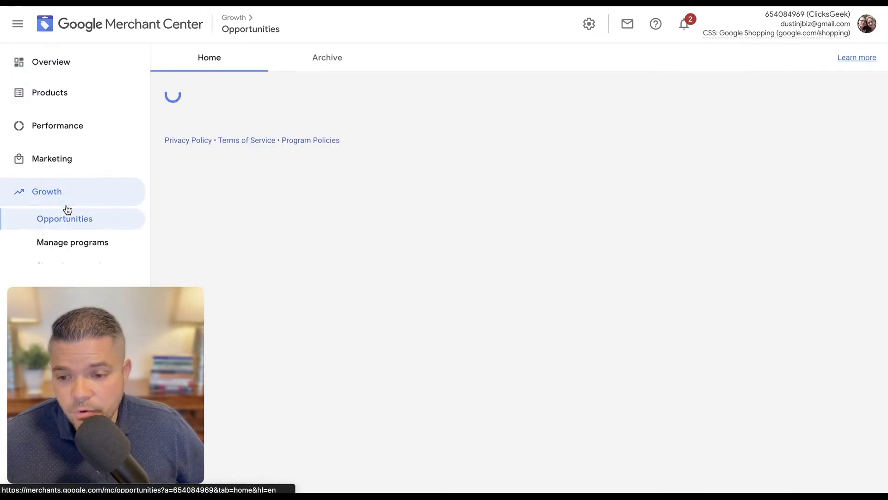
pyautogui.click(75, 75)
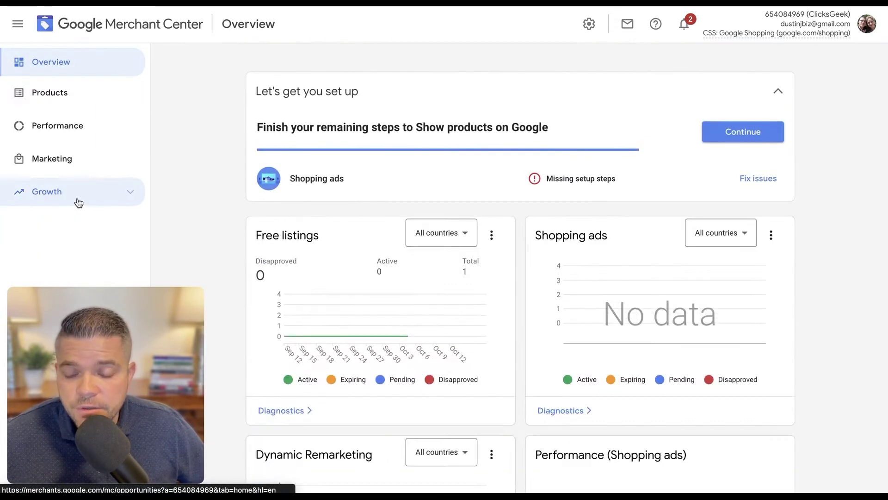
pyautogui.click(78, 202)
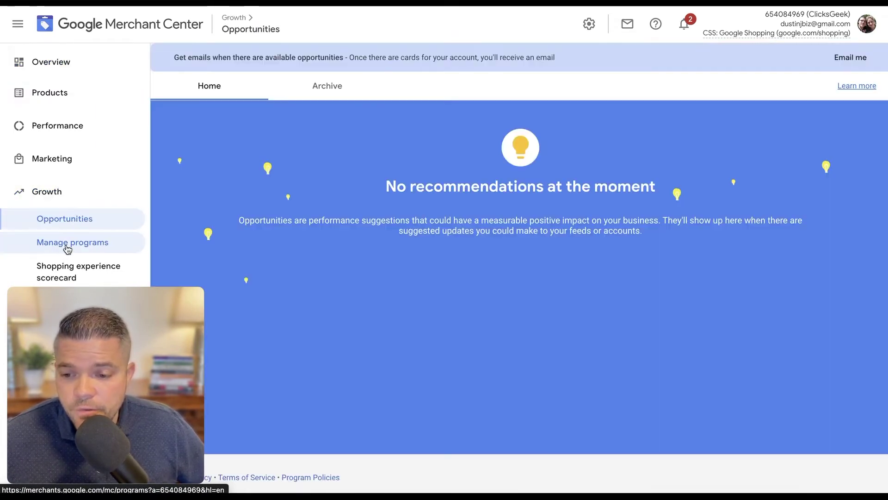
pyautogui.click(64, 249)
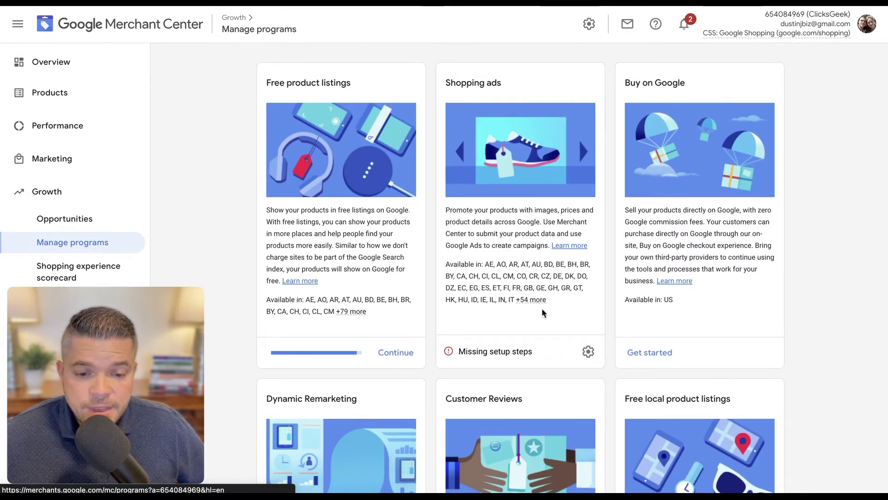
pyautogui.scroll(-2, 524, 354)
pyautogui.scroll(2, 575, 362)
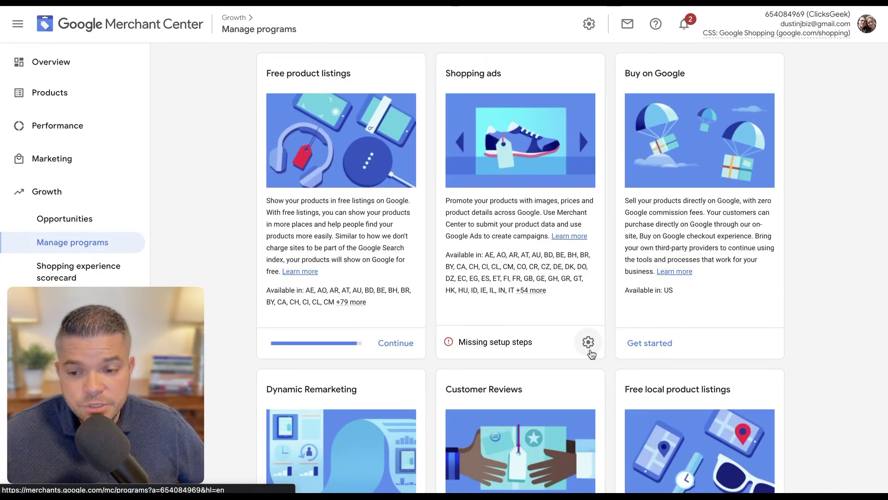
pyautogui.click(587, 342)
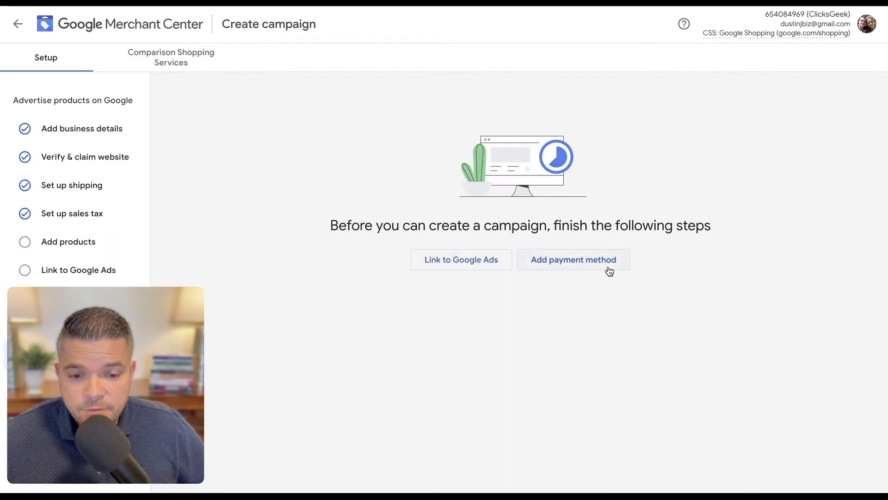
# - Choose the existing Google Ads account from the linking dropdown
pyautogui.click(470, 262)
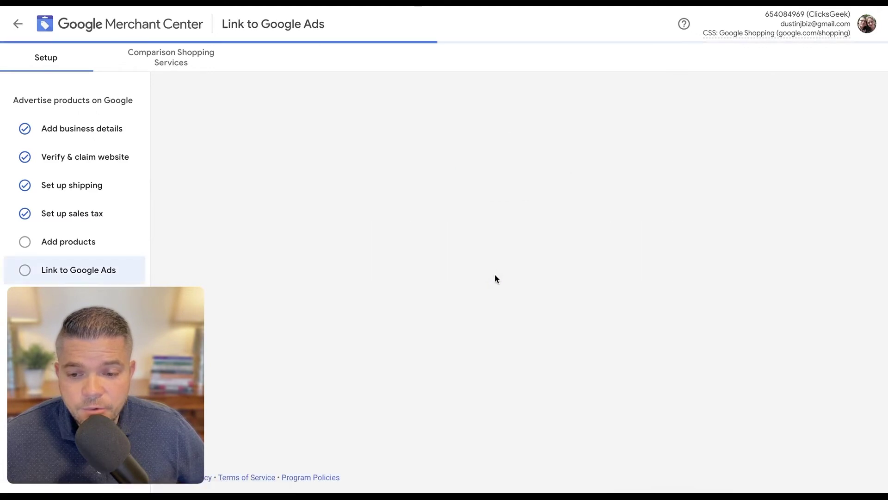
pyautogui.click(466, 141)
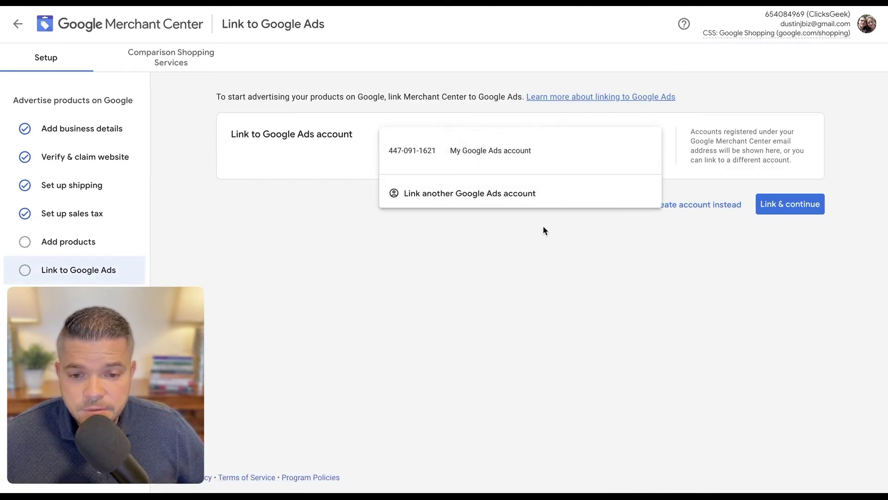
pyautogui.click(509, 199)
pyautogui.click(466, 200)
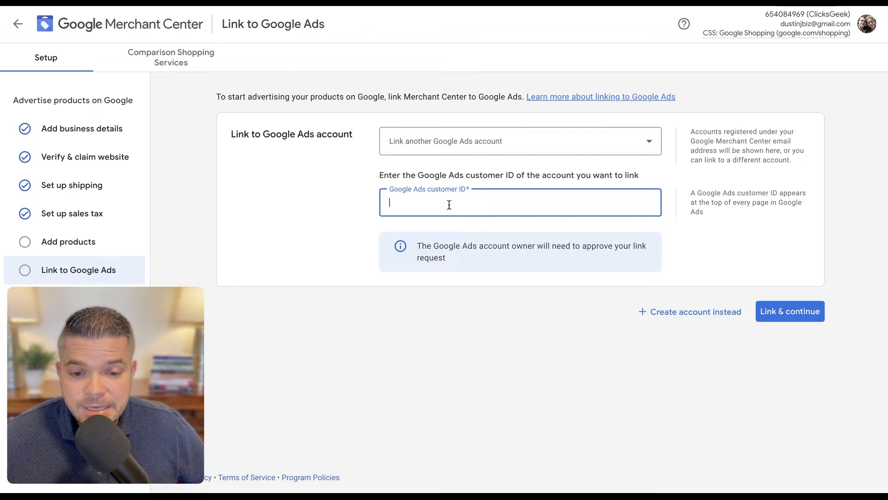
pyautogui.click(453, 139)
pyautogui.click(461, 151)
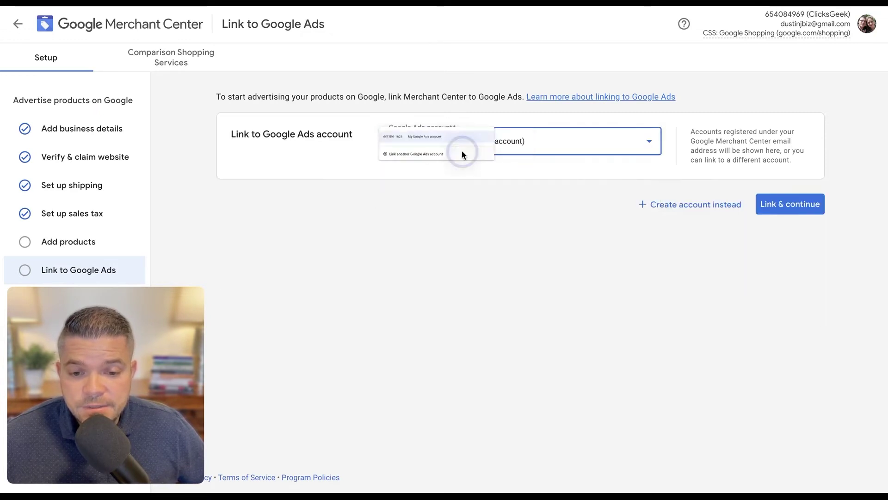
# - Link the account and continue past payment to the created Performance Max campaign
pyautogui.click(794, 210)
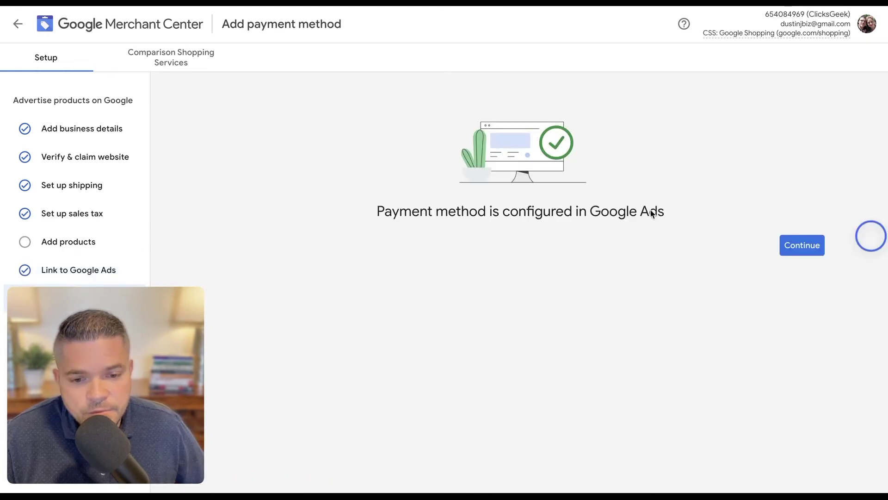
pyautogui.click(785, 249)
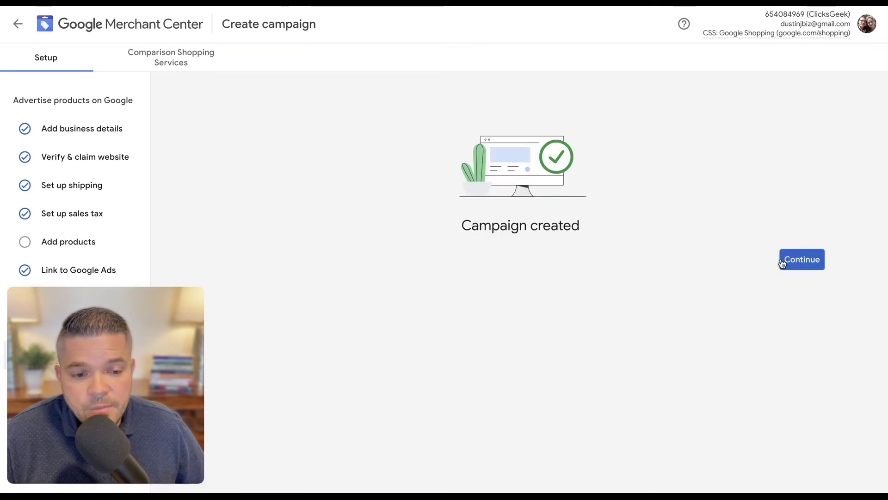
pyautogui.click(781, 261)
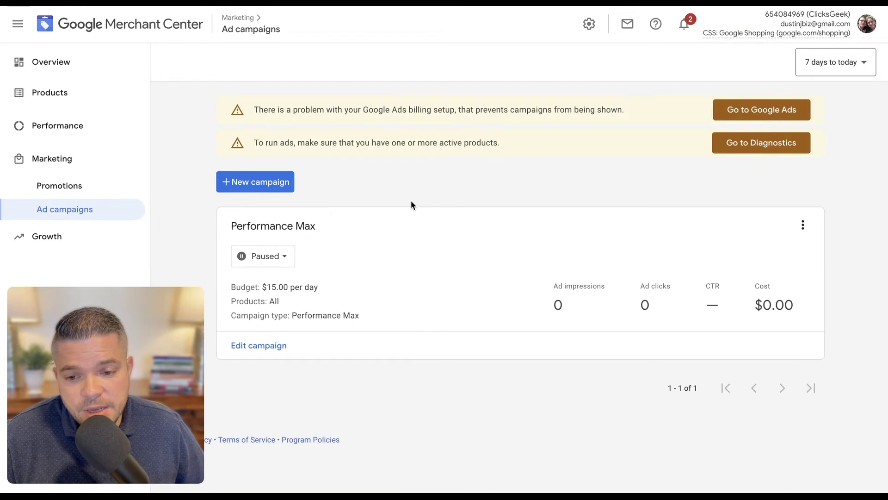
# - Remove the paused Performance Max campaign from its options menu and confirm
pyautogui.click(803, 225)
pyautogui.click(799, 263)
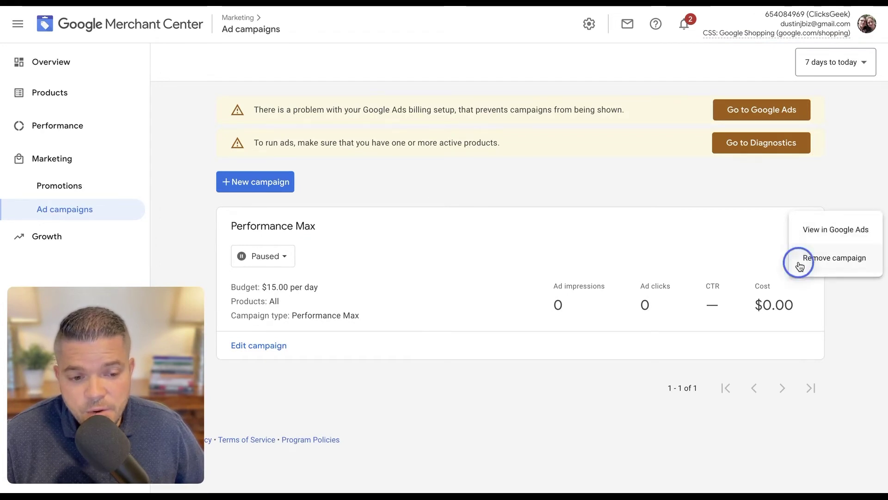
pyautogui.click(540, 298)
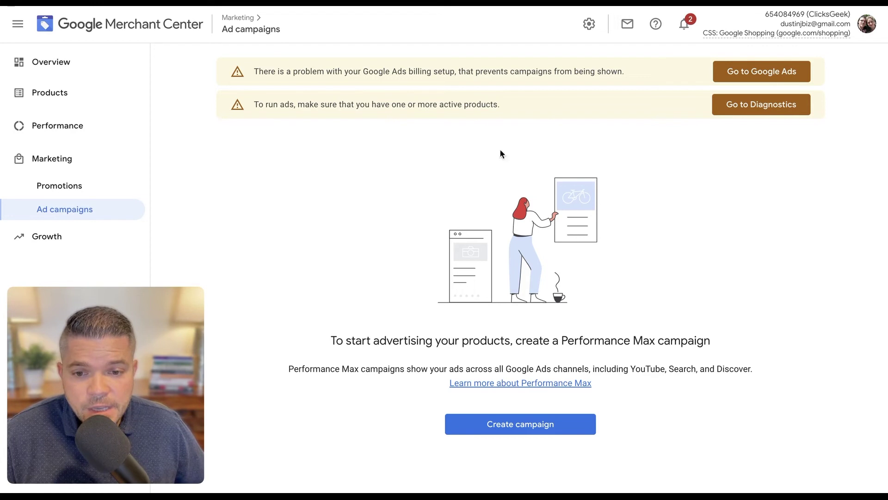
pyautogui.tripleClick(540, 73)
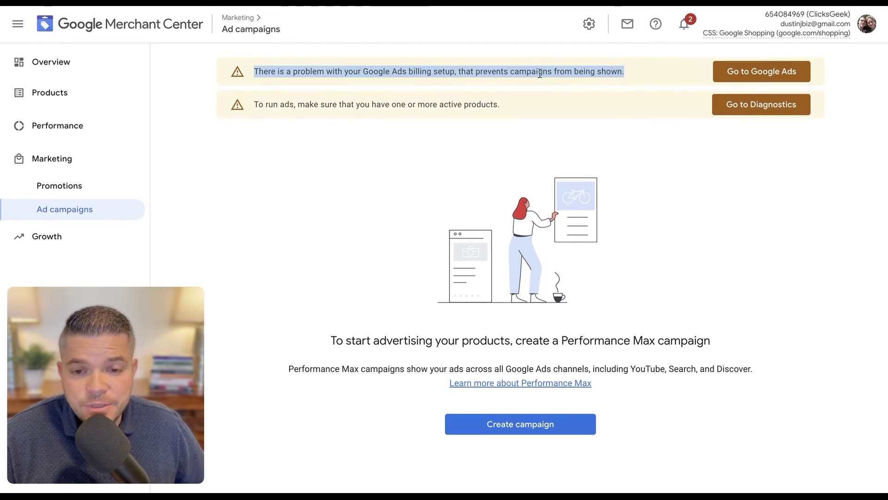
pyautogui.click(430, 70)
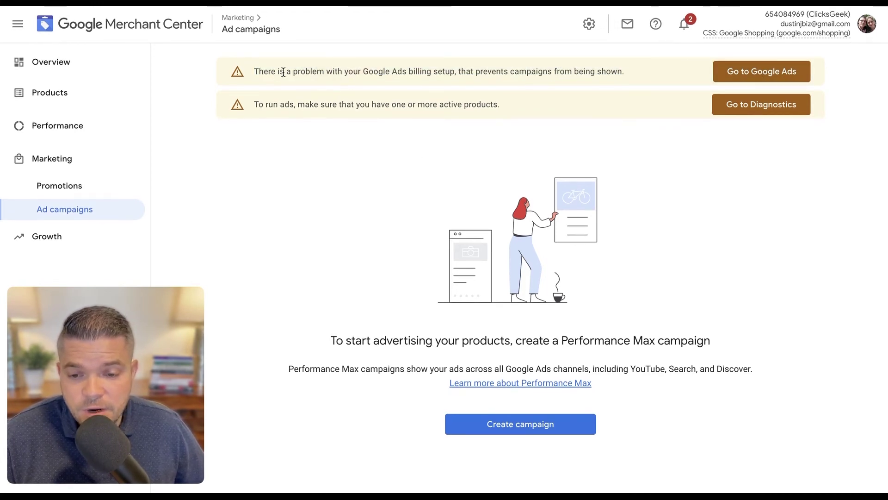
pyautogui.moveTo(259, 106); pyautogui.dragTo(334, 95)
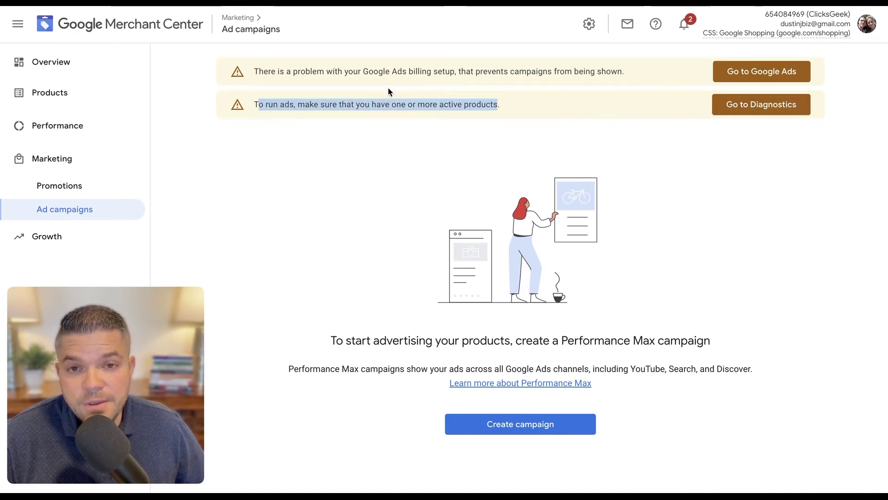
pyautogui.click(290, 153)
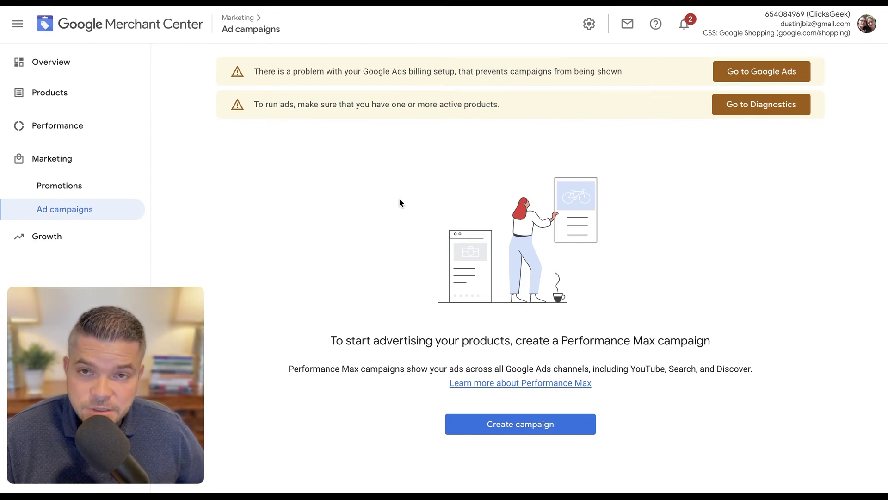